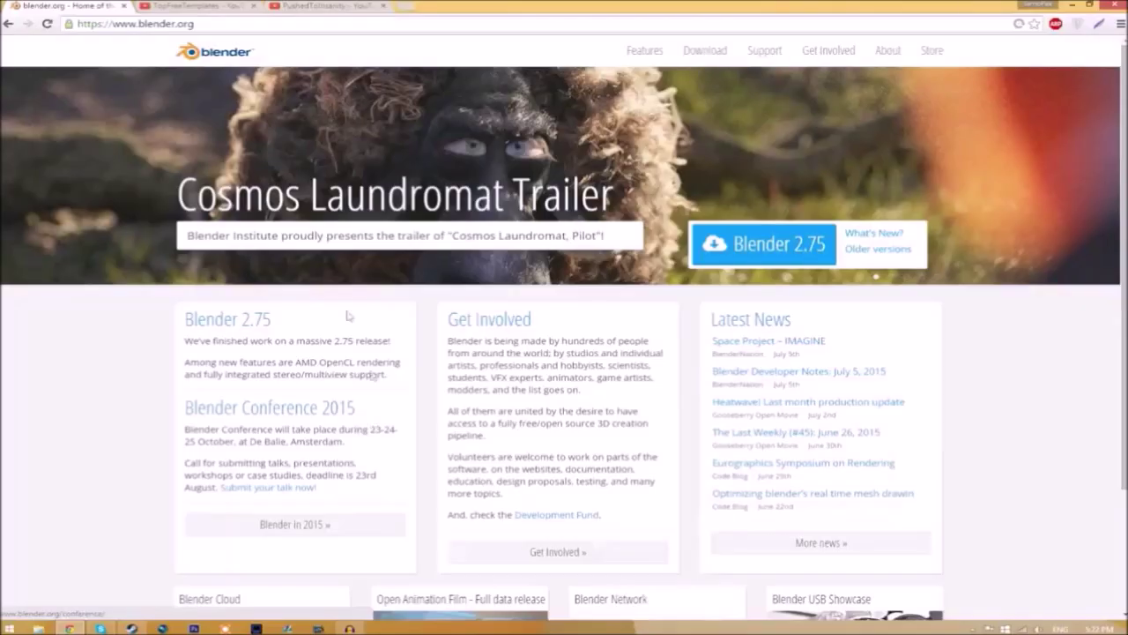
- Start the Blender 2.75 download from blender.org, then close Chrome to reveal the desktop
key("ctrl+l")
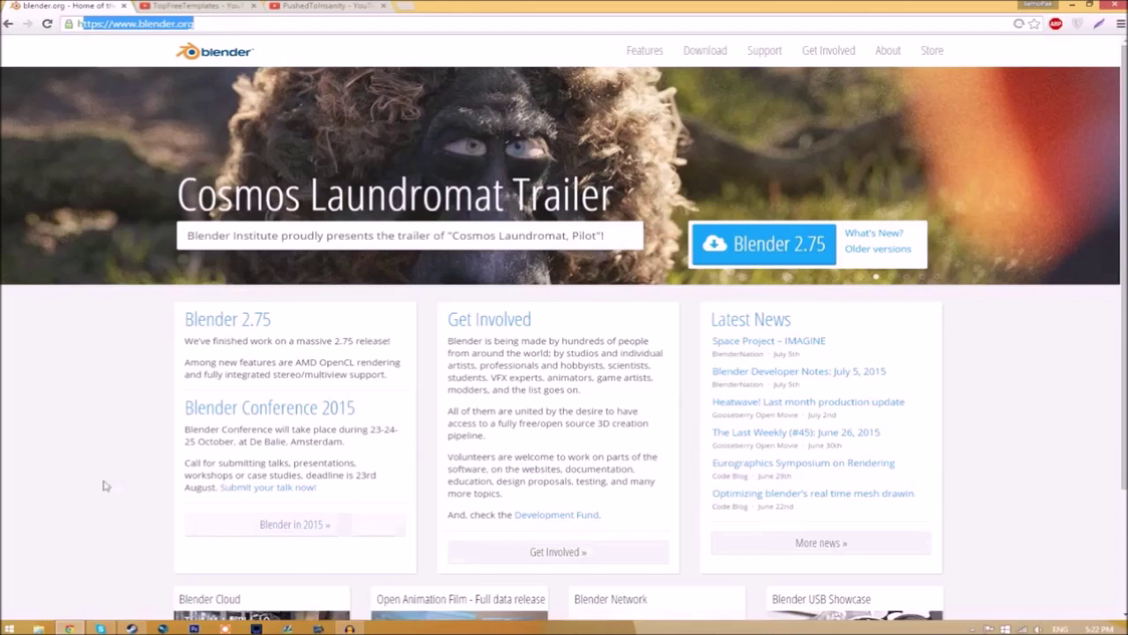
left_click(122, 404)
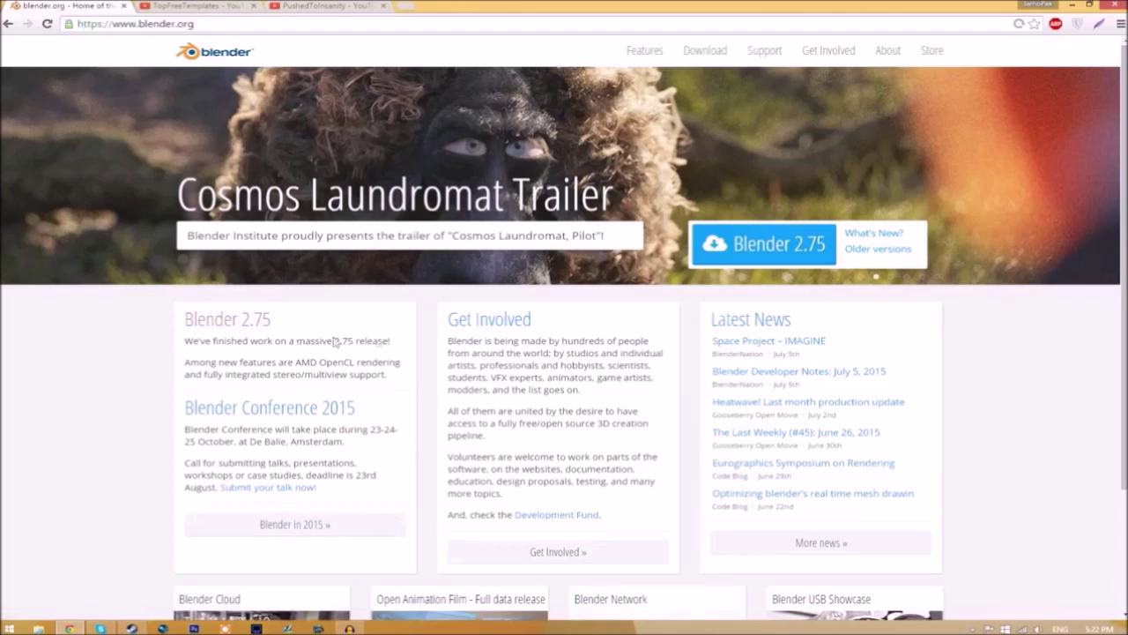
left_click(778, 254)
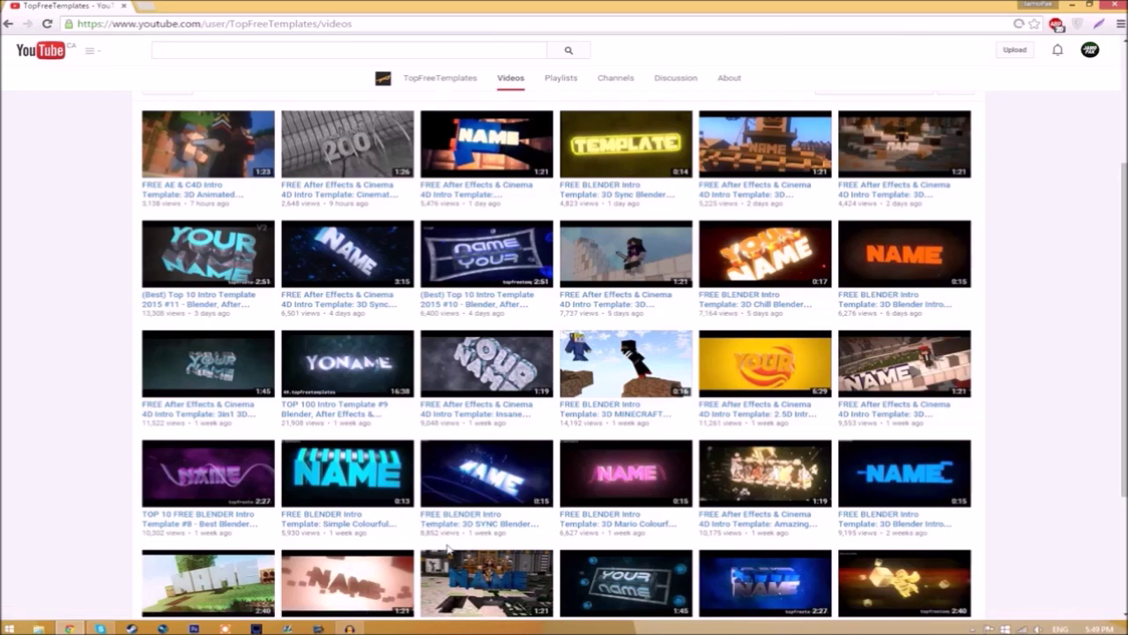
left_click(1089, 7)
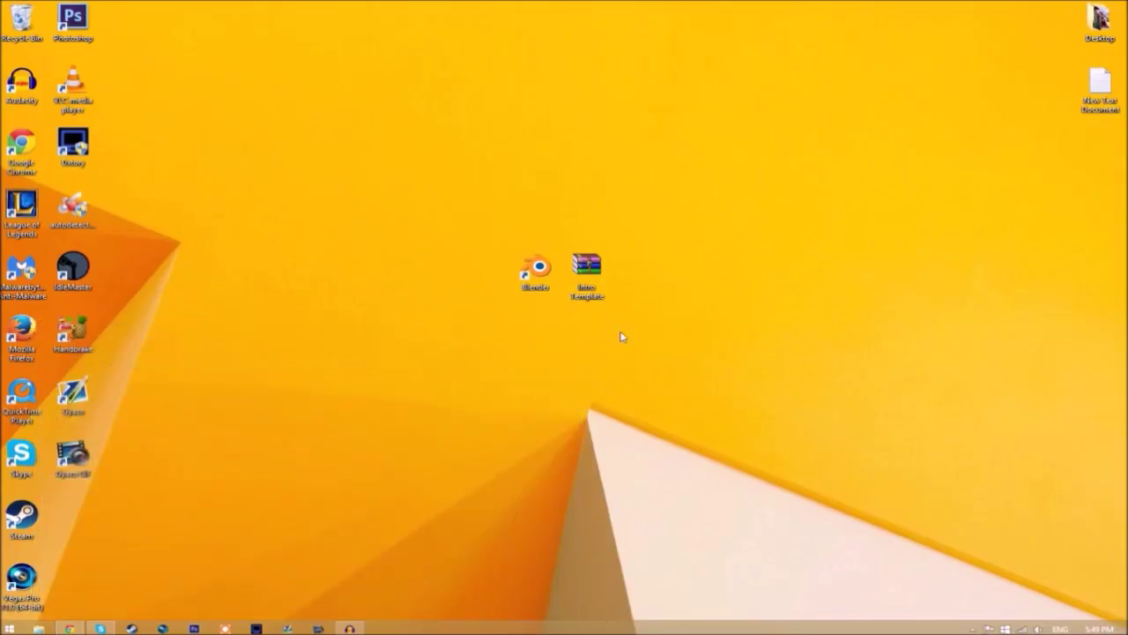
- Extract the Intro Template archive onto the desktop and place its folder beside the archive
right_click(584, 264)
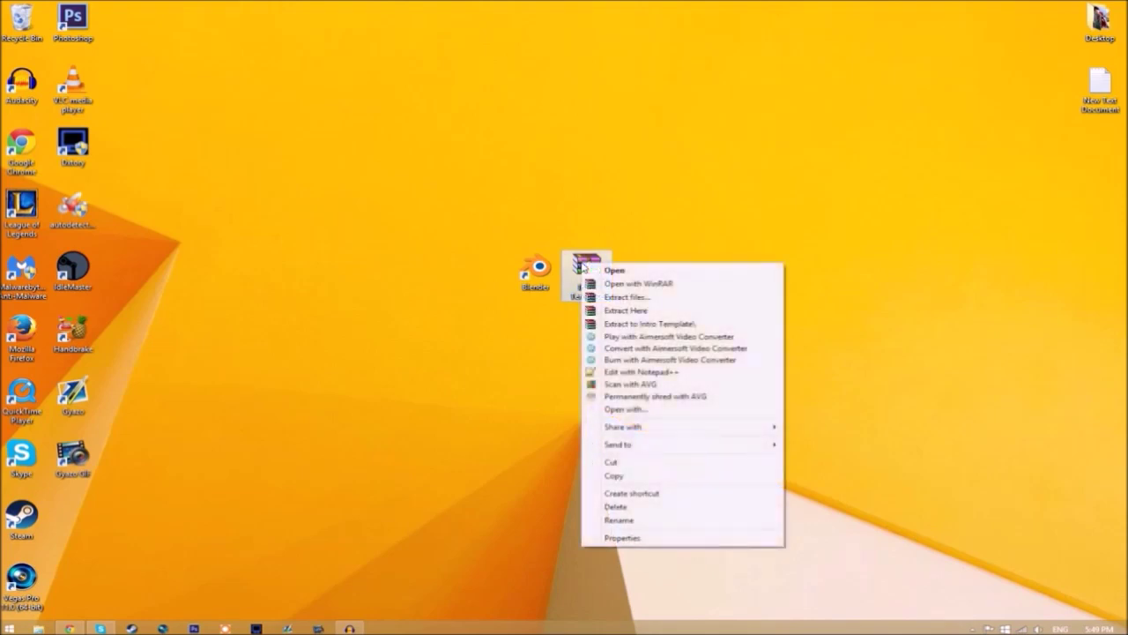
left_click(628, 310)
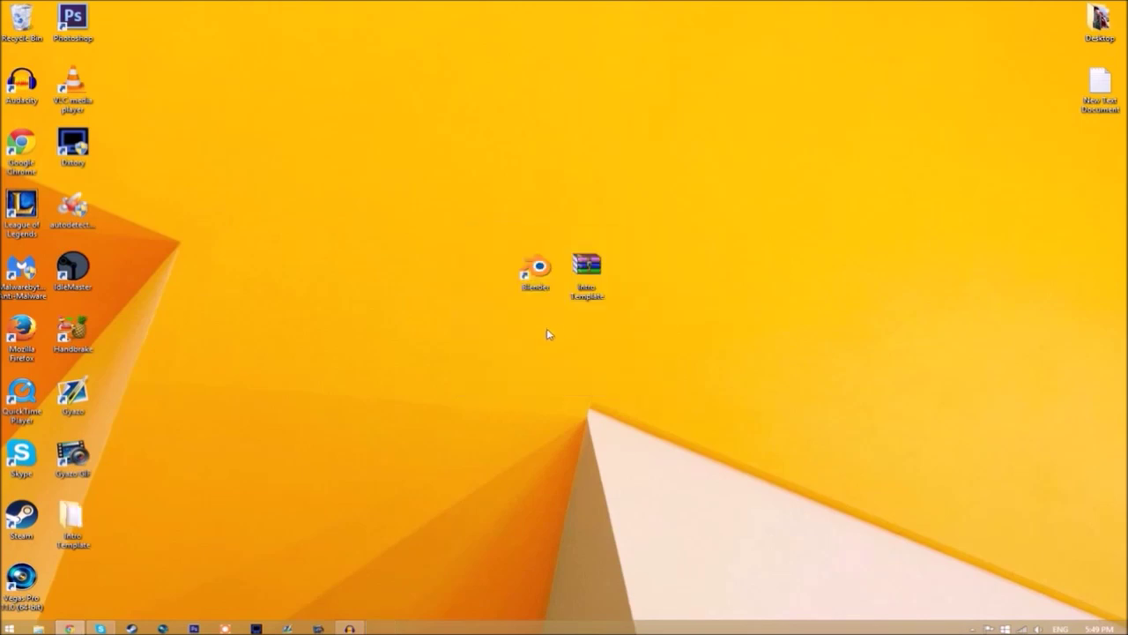
left_click_drag(77, 529, 654, 289)
double_click(640, 275)
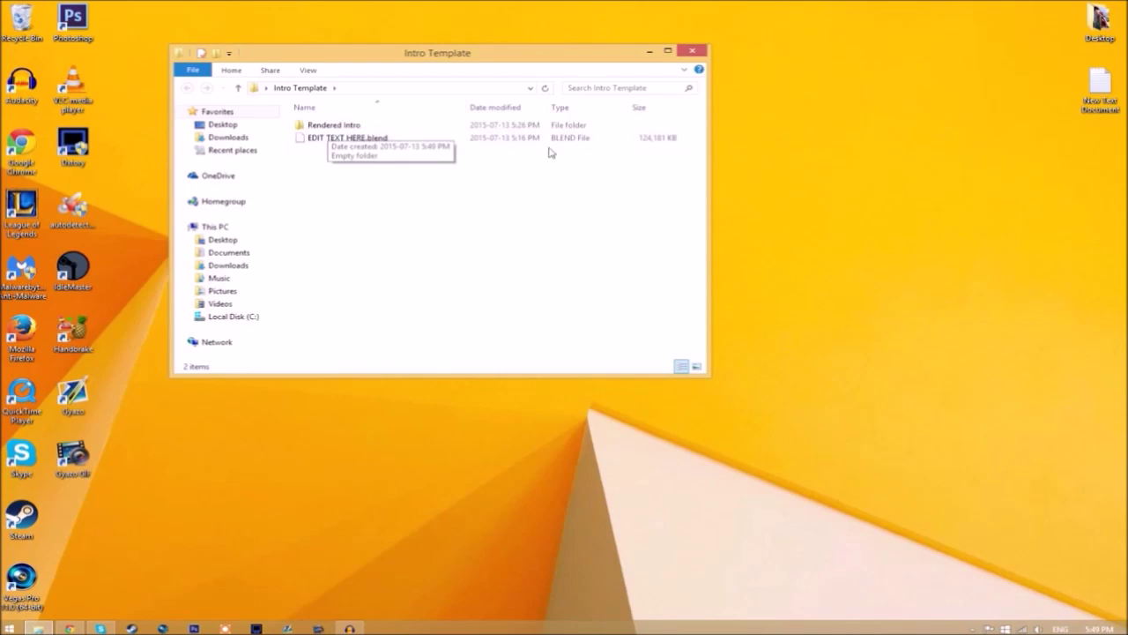
left_click(693, 51)
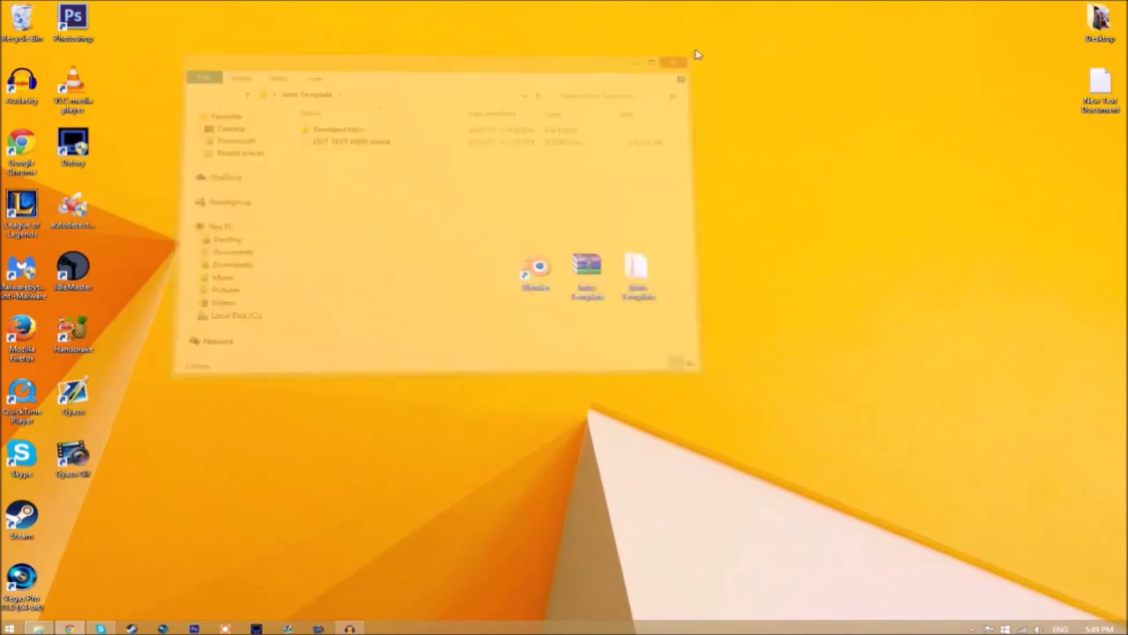
- Launch Blender and open EDIT TEXT HERE.blend from the Intro Template folder
double_click(535, 269)
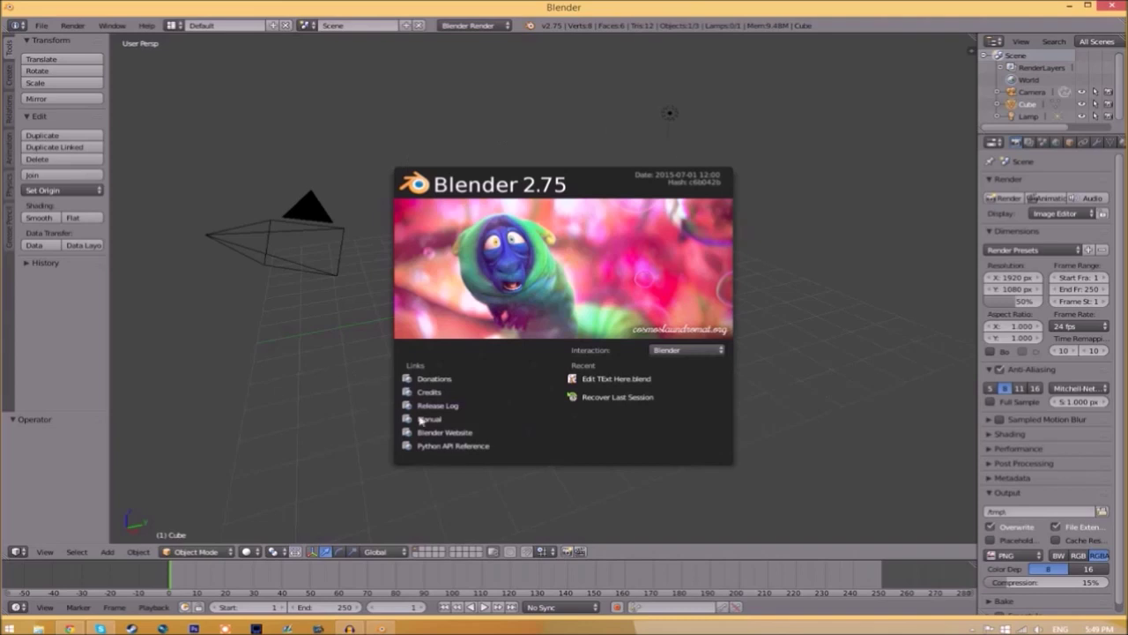
left_click(41, 24)
left_click(42, 24)
left_click(57, 53)
left_click(223, 112)
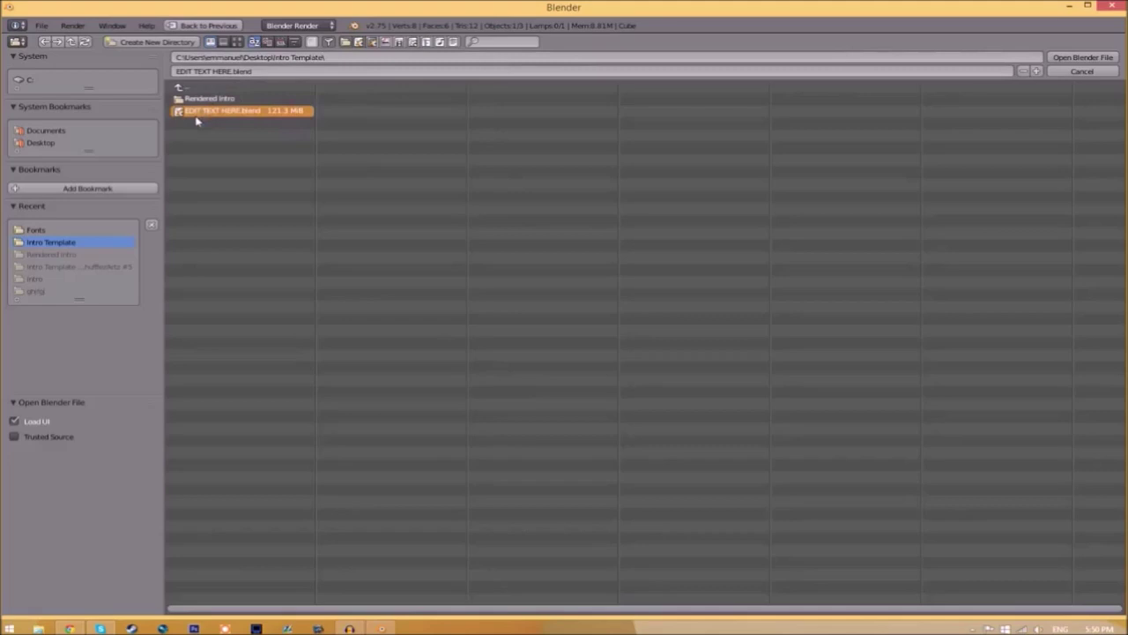
left_click(1082, 57)
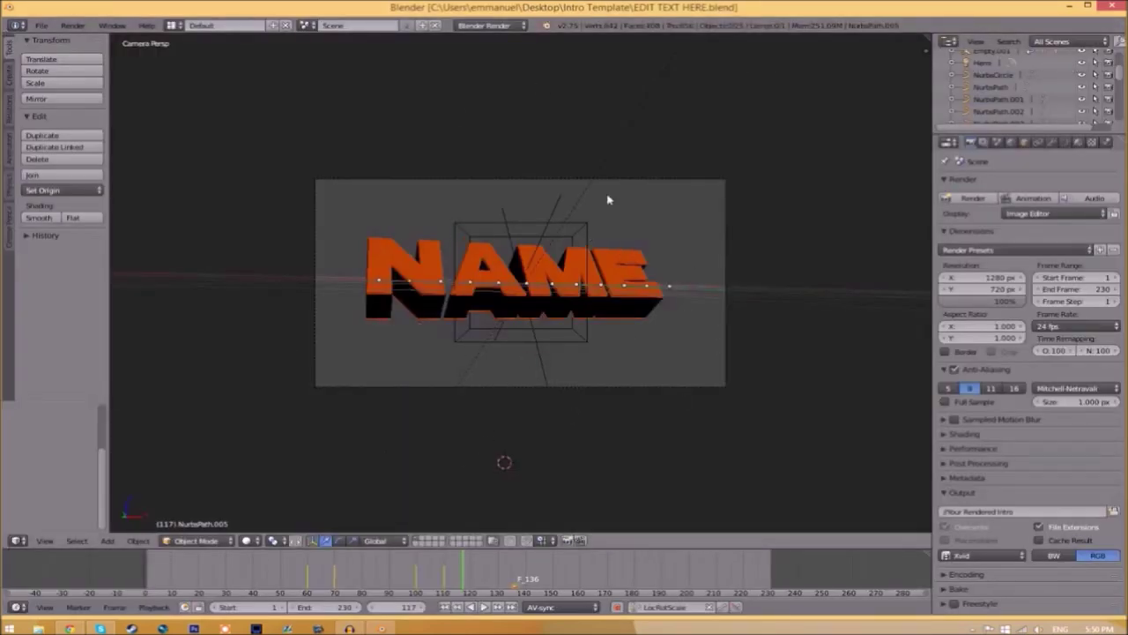
- Change the orange front title text from NAME to TFT
right_click(548, 288)
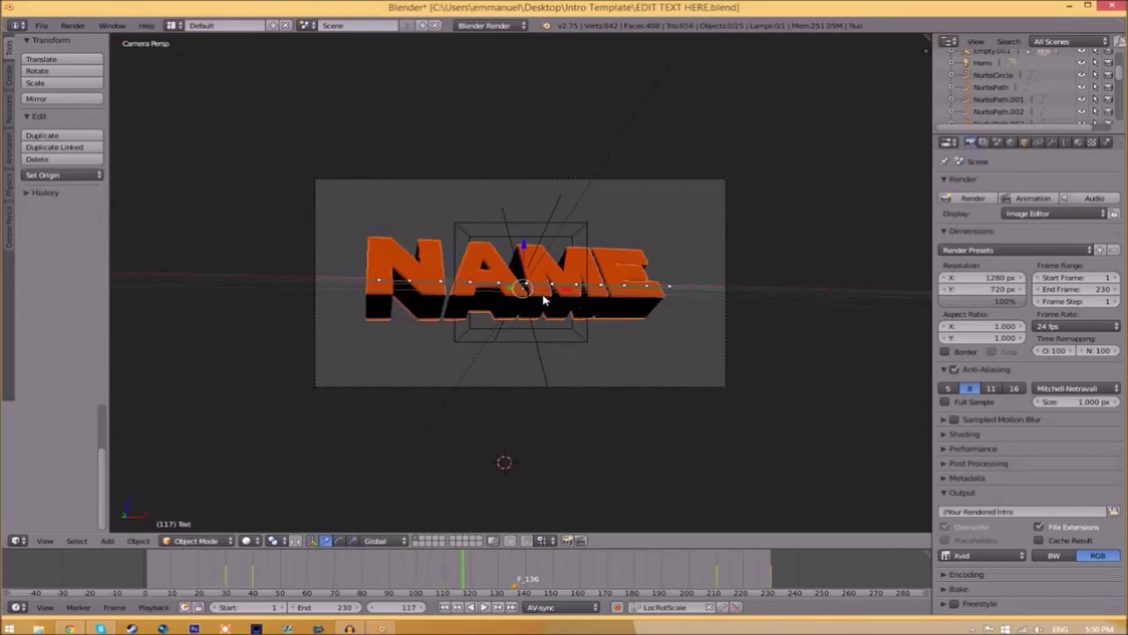
key("Tab")
key("BackSpace")
key("BackSpace")
key("BackSpace")
key("BackSpace")
type("TEXT")
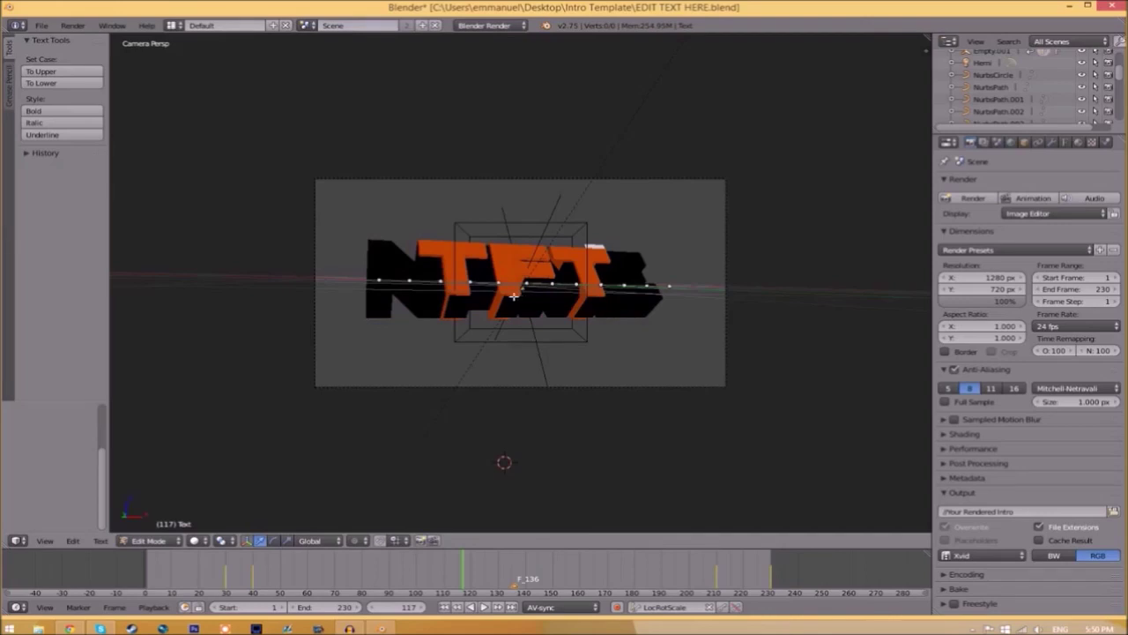
key("Tab")
- Change the black shadow text copy from NAME to TFT
right_click(624, 276)
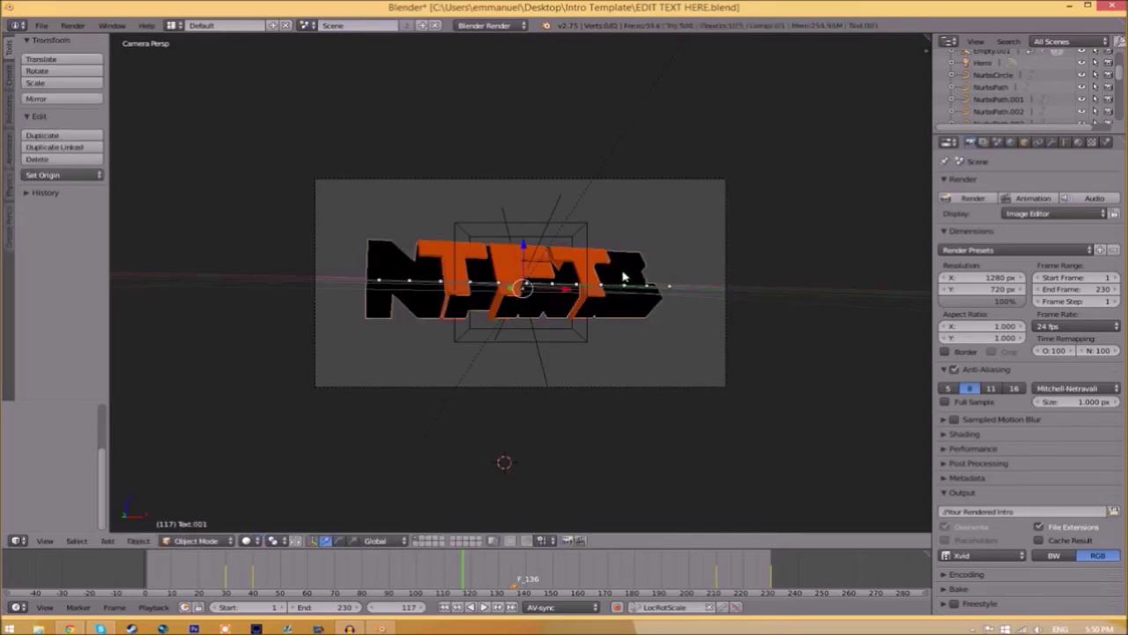
key("Tab")
key("BackSpace")
key("BackSpace")
key("BackSpace")
key("BackSpace")
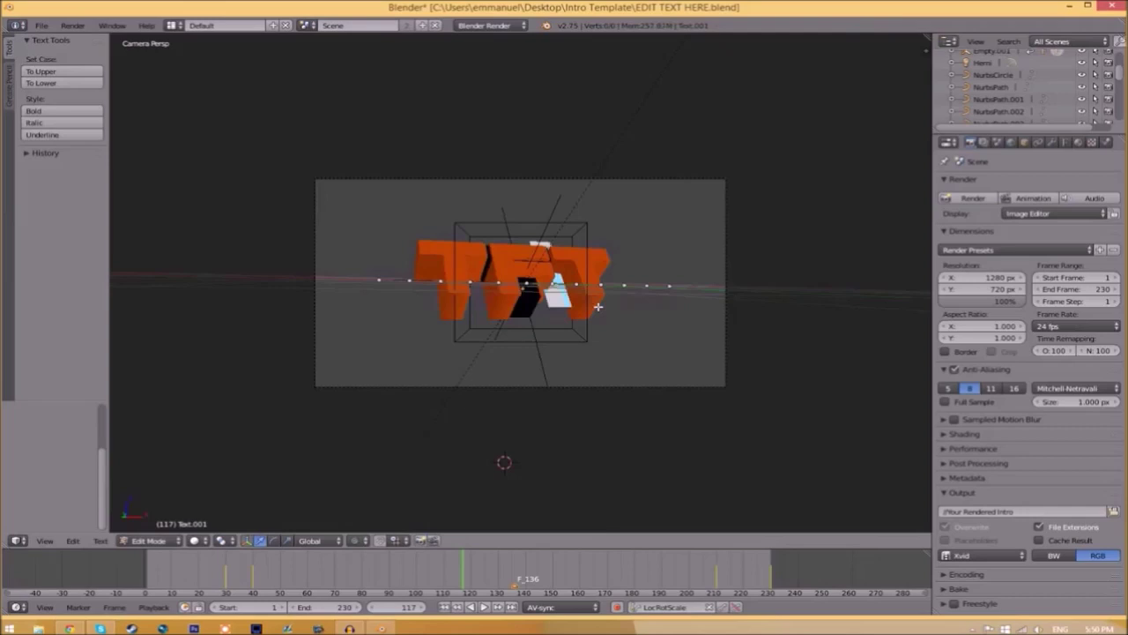
type("TEXT")
key("Tab")
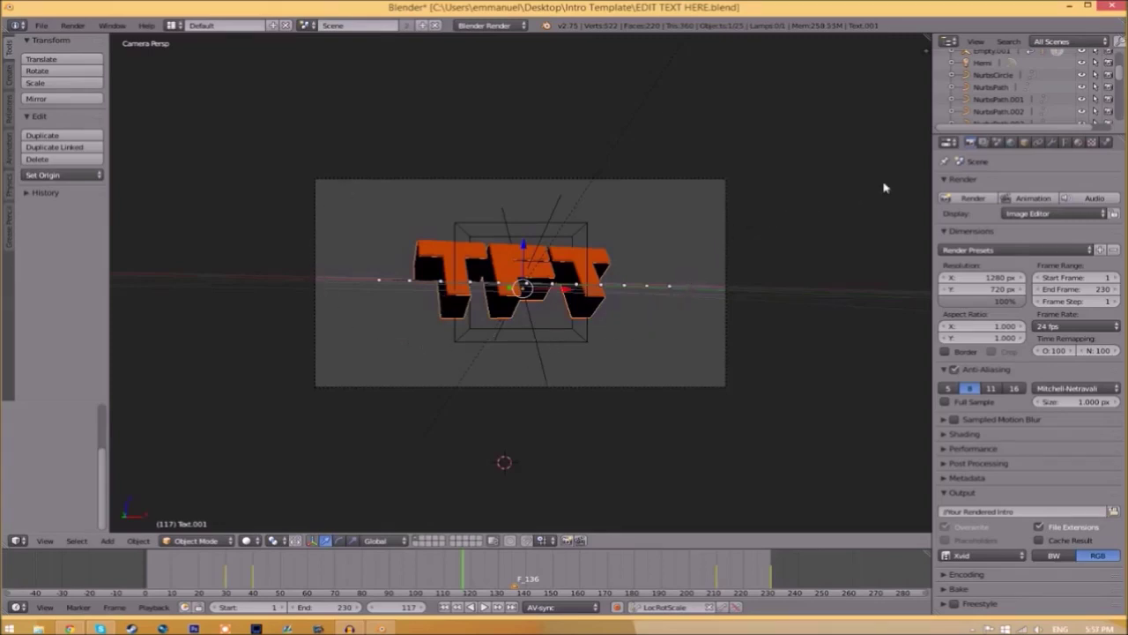
- Set the text object's regular font to Space Comics.ttf from C:\Windows\Fonts
left_click(1066, 142)
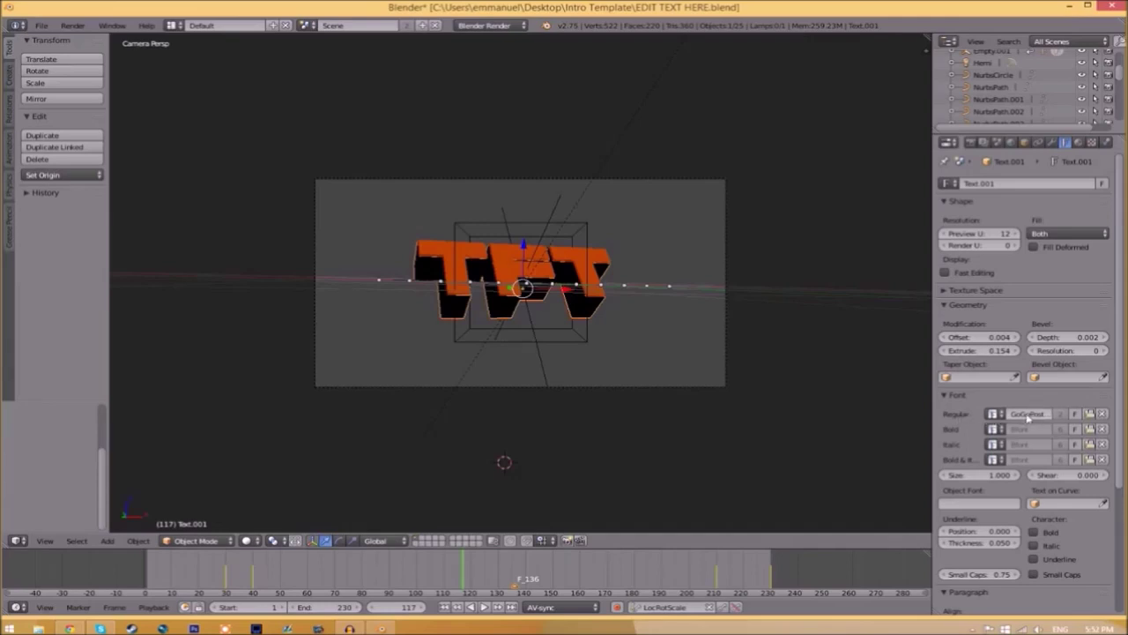
left_click(1090, 414)
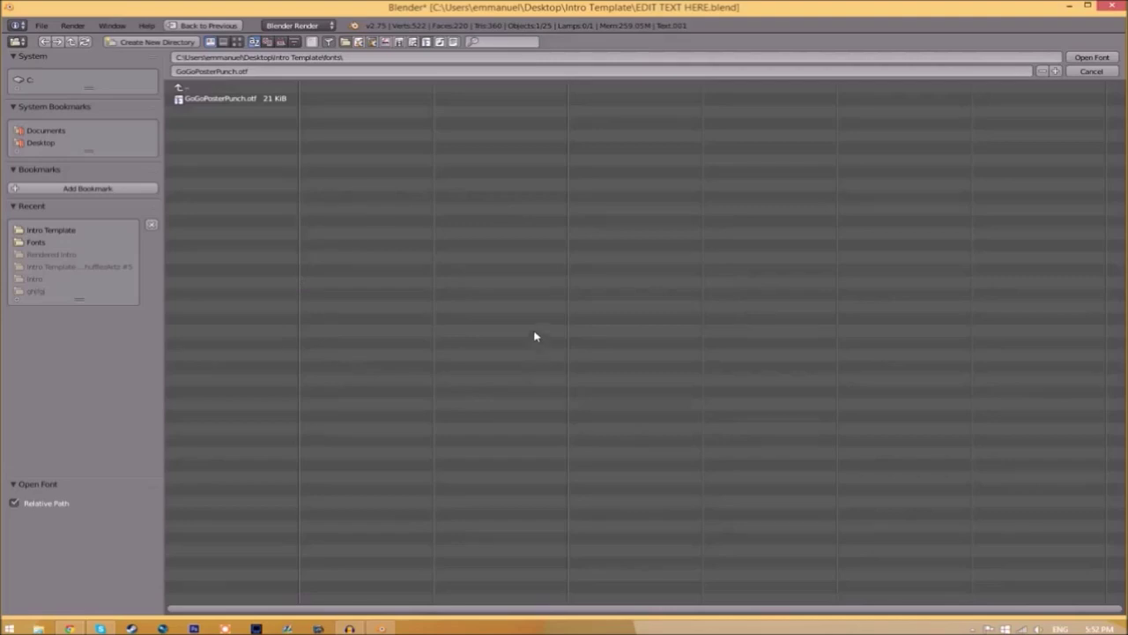
left_click(24, 81)
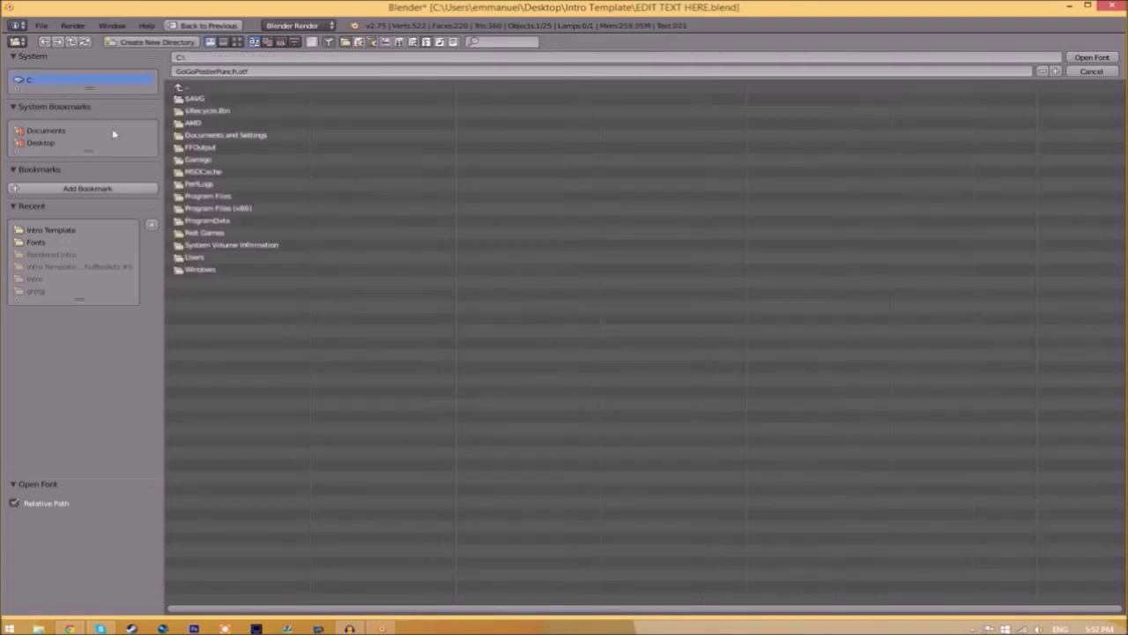
left_click(205, 269)
left_click(198, 330)
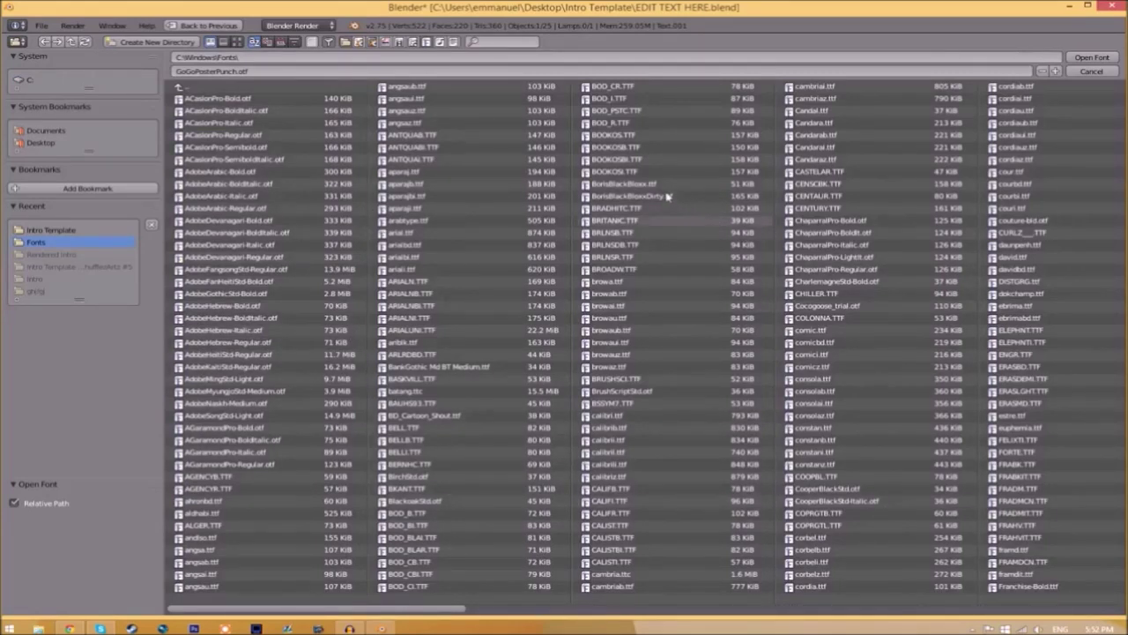
left_click_drag(464, 608, 994, 599)
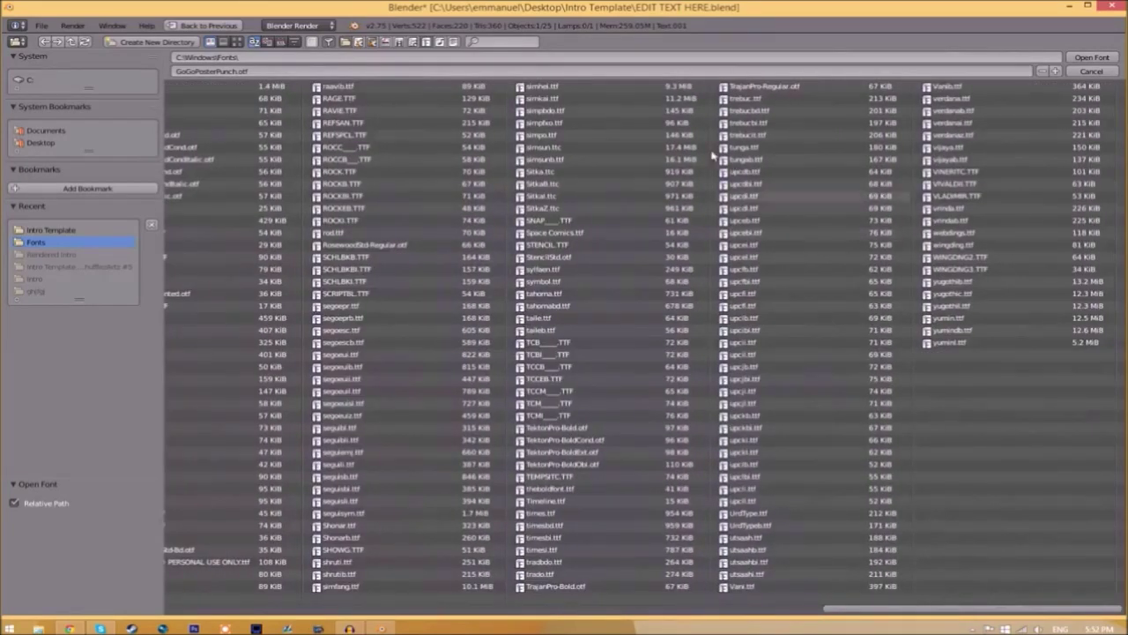
left_click(568, 233)
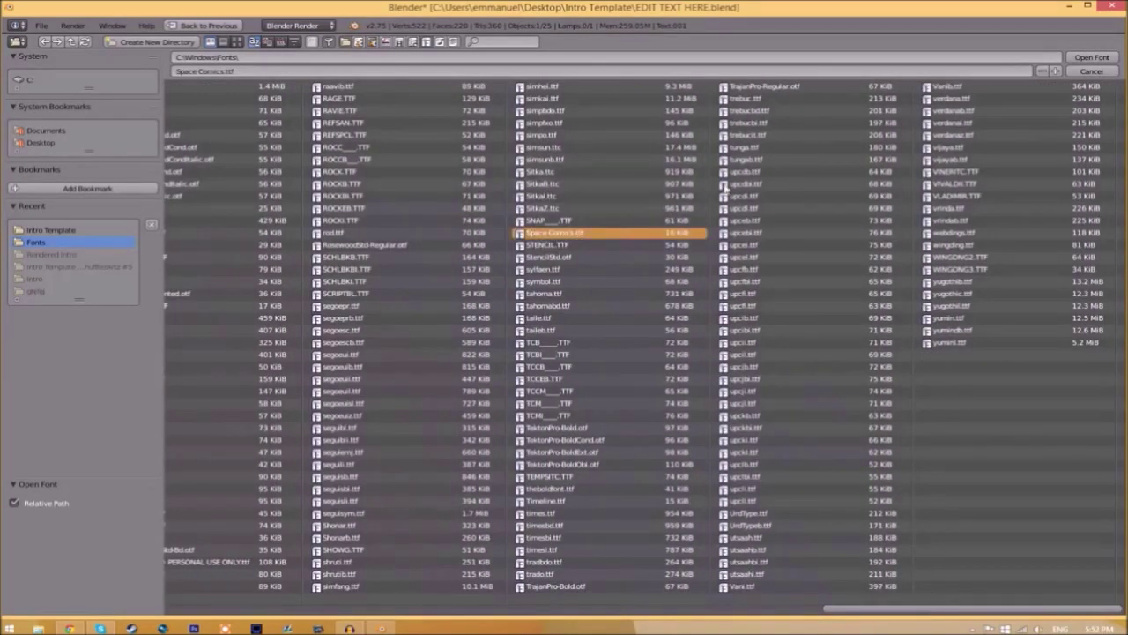
key("Return")
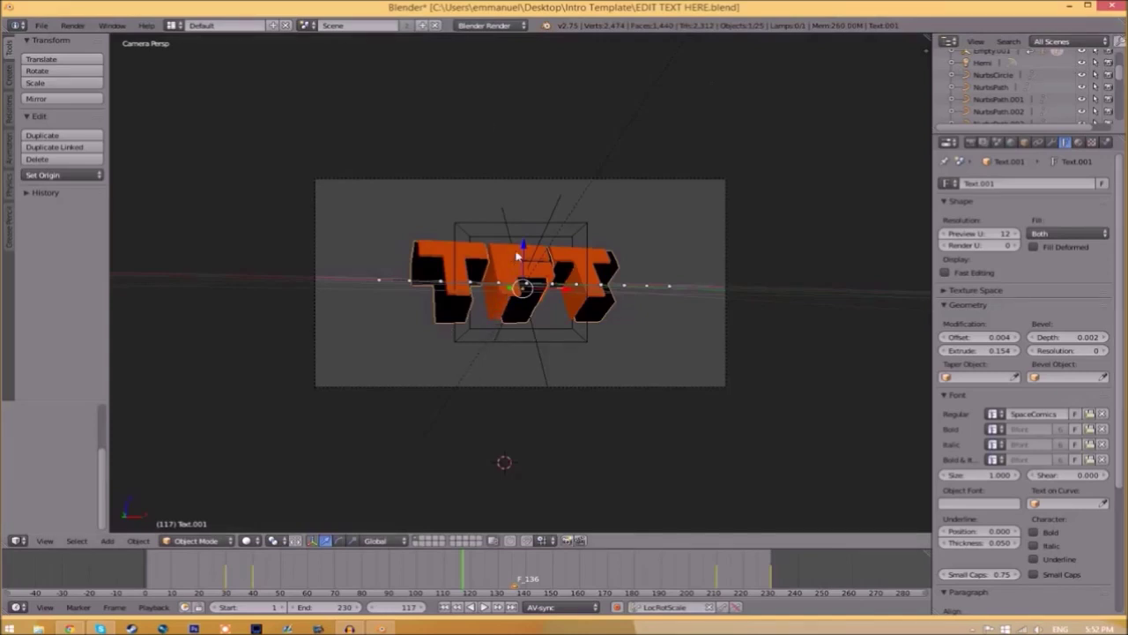
- Load Space Comics.ttf as the regular font on the second title text object
left_click(1090, 413)
left_click(31, 81)
left_click(194, 266)
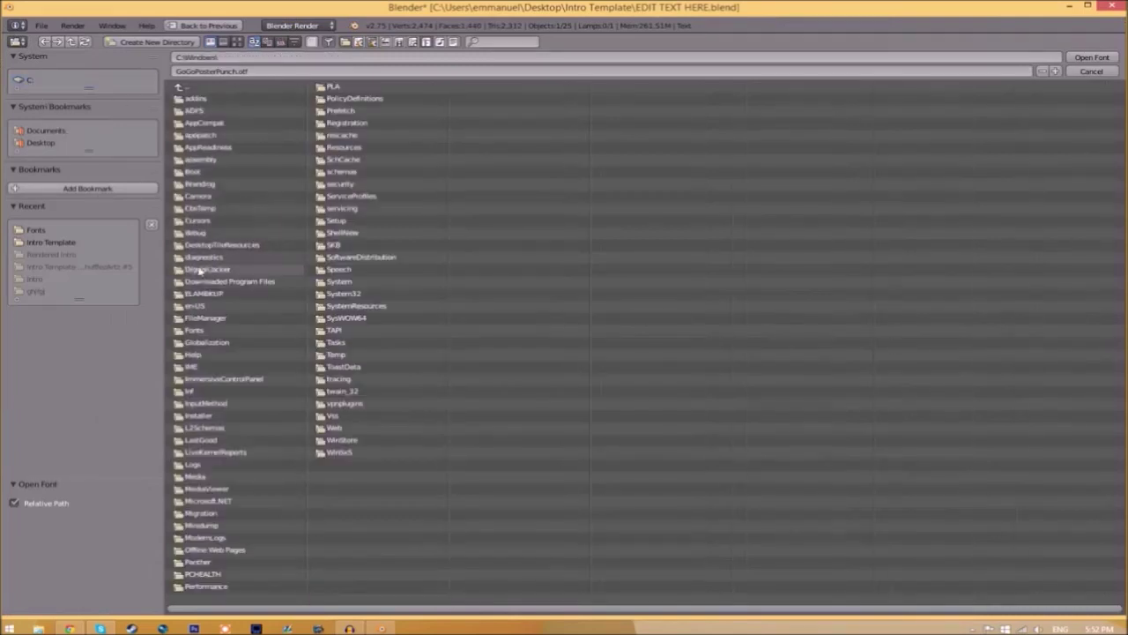
left_click(210, 332)
left_click(592, 235)
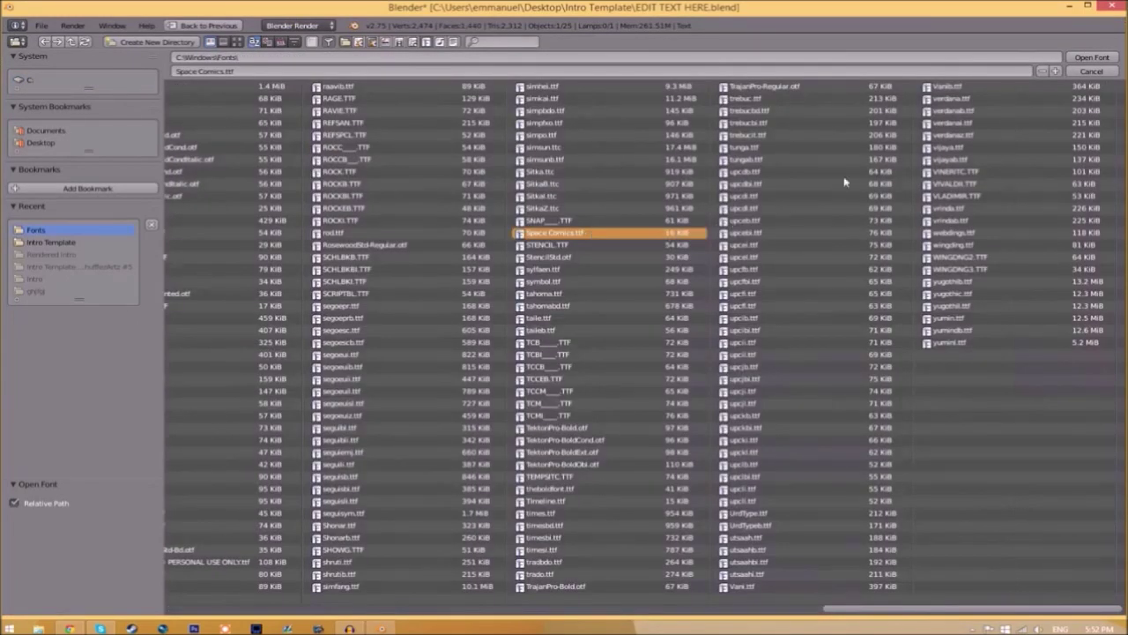
left_click(1090, 57)
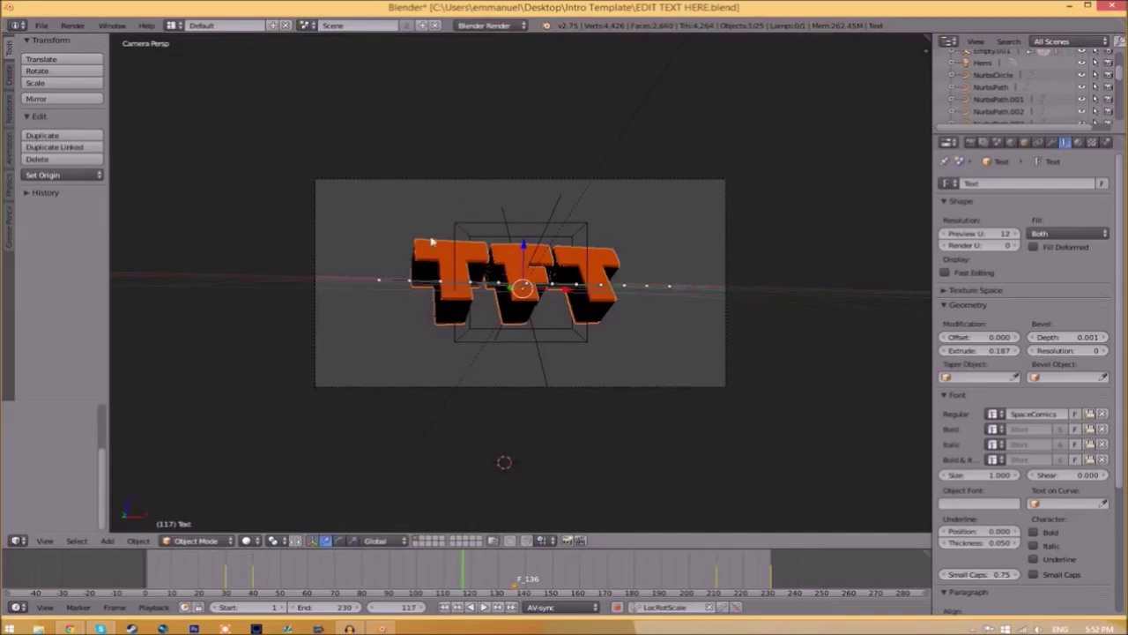
- Set the render output file format to MPEG with an MPEG-4 encoding container
key("Escape")
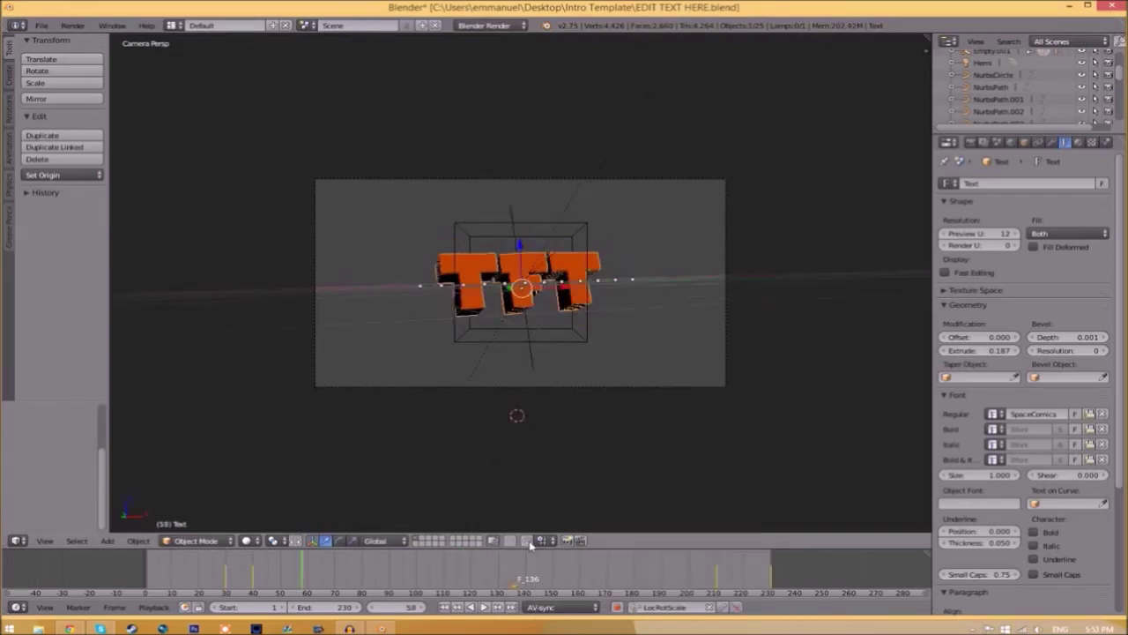
left_click(971, 143)
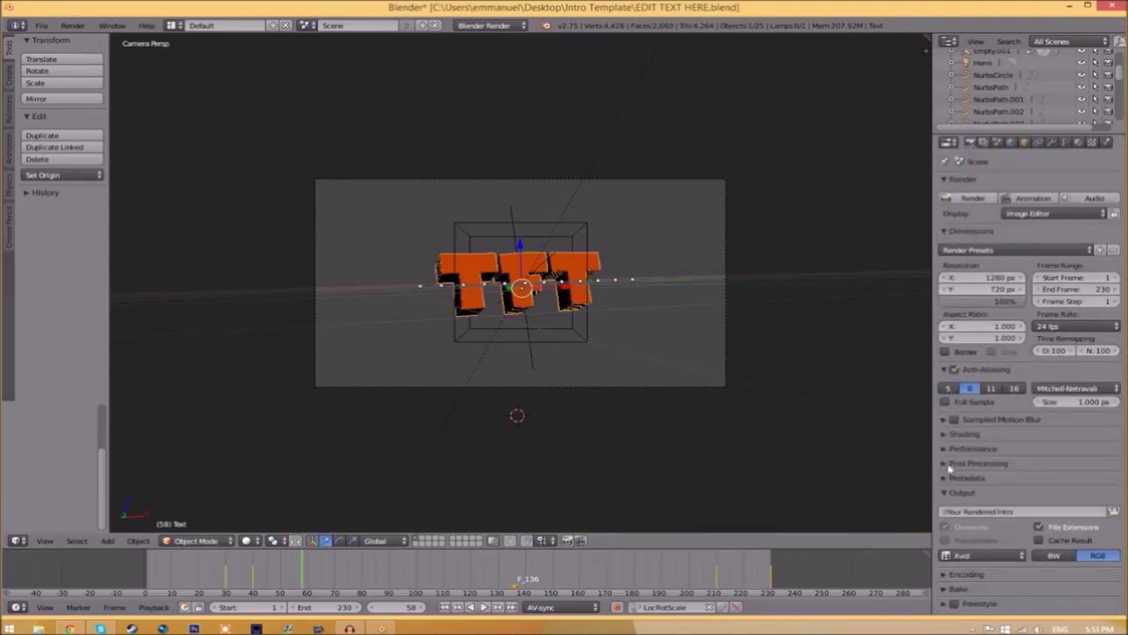
left_click(967, 560)
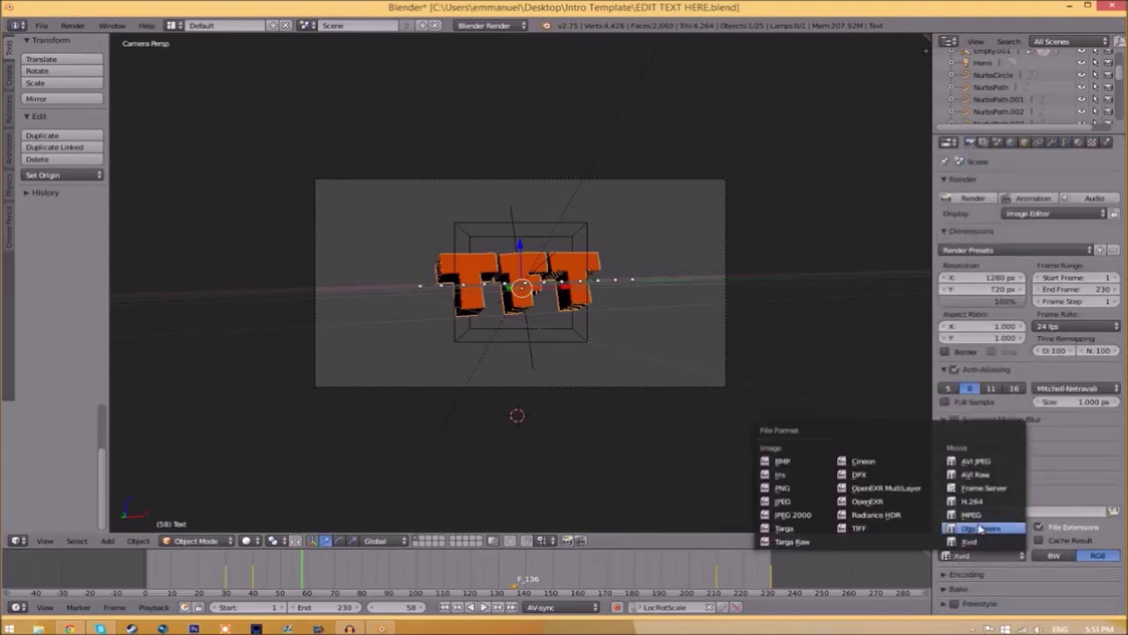
left_click(980, 530)
left_click(944, 575)
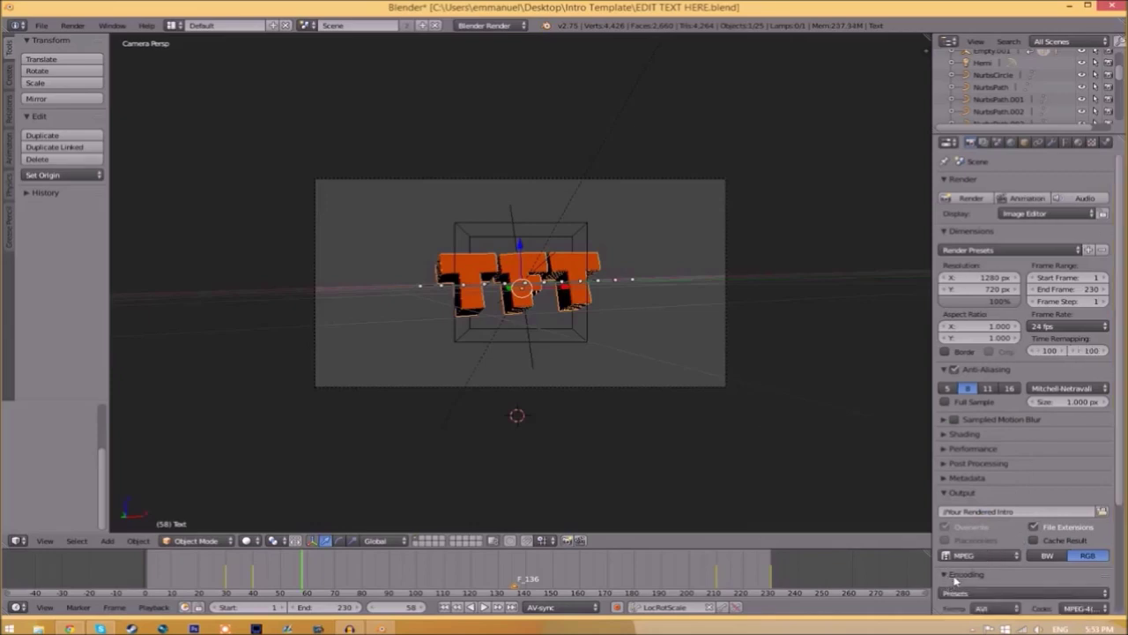
scroll(1119, 487, "down", 4)
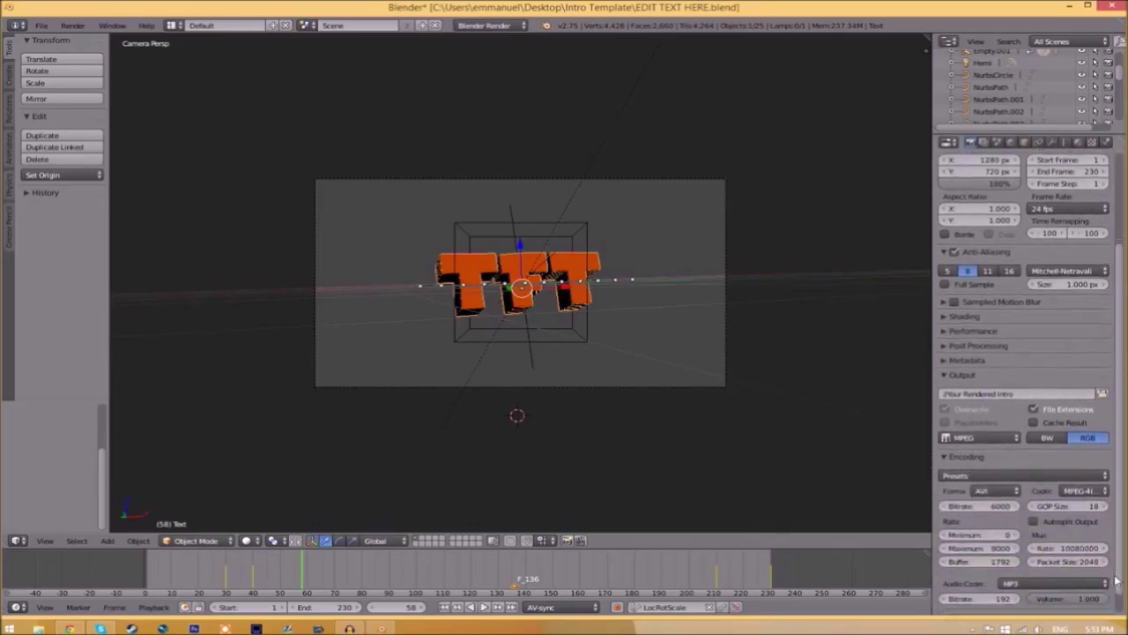
left_click(985, 471)
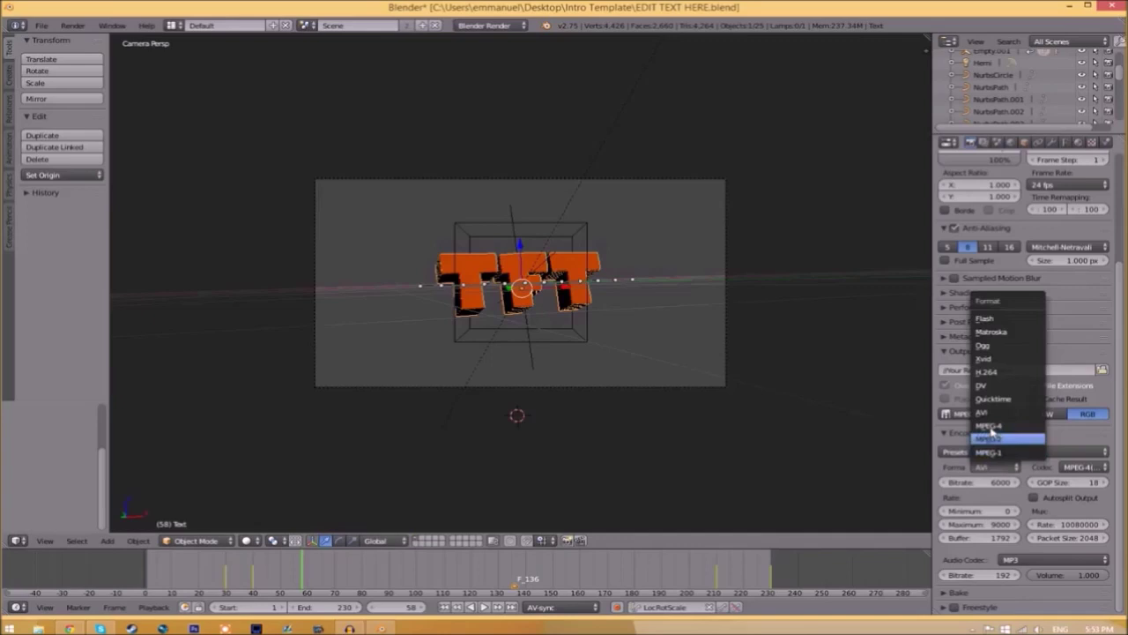
left_click(991, 437)
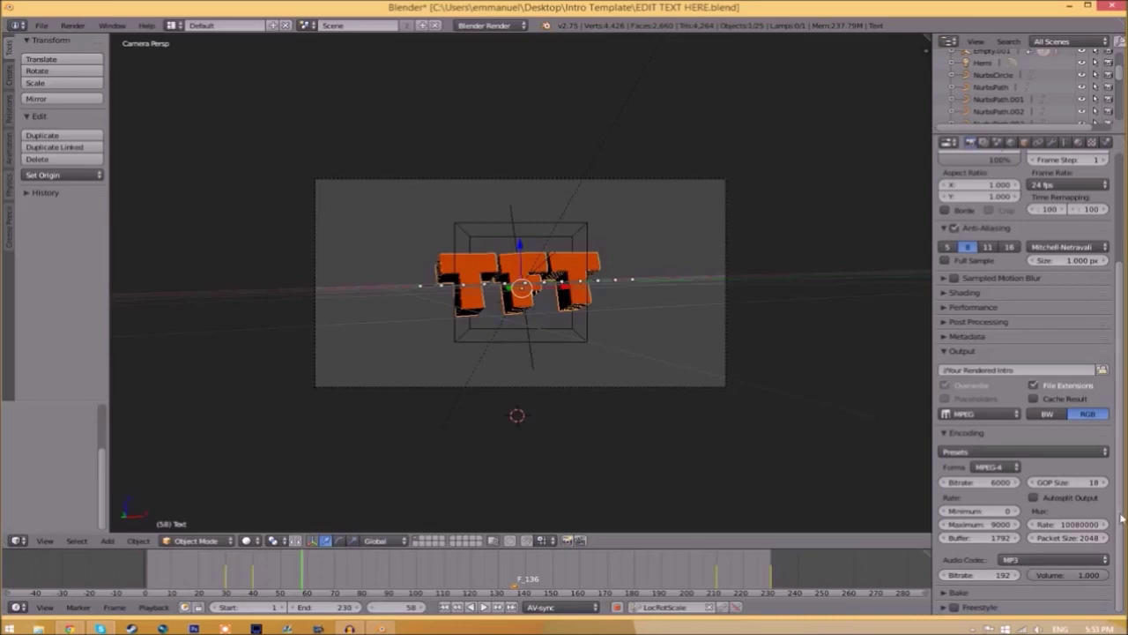
scroll(943, 498, "up", 4)
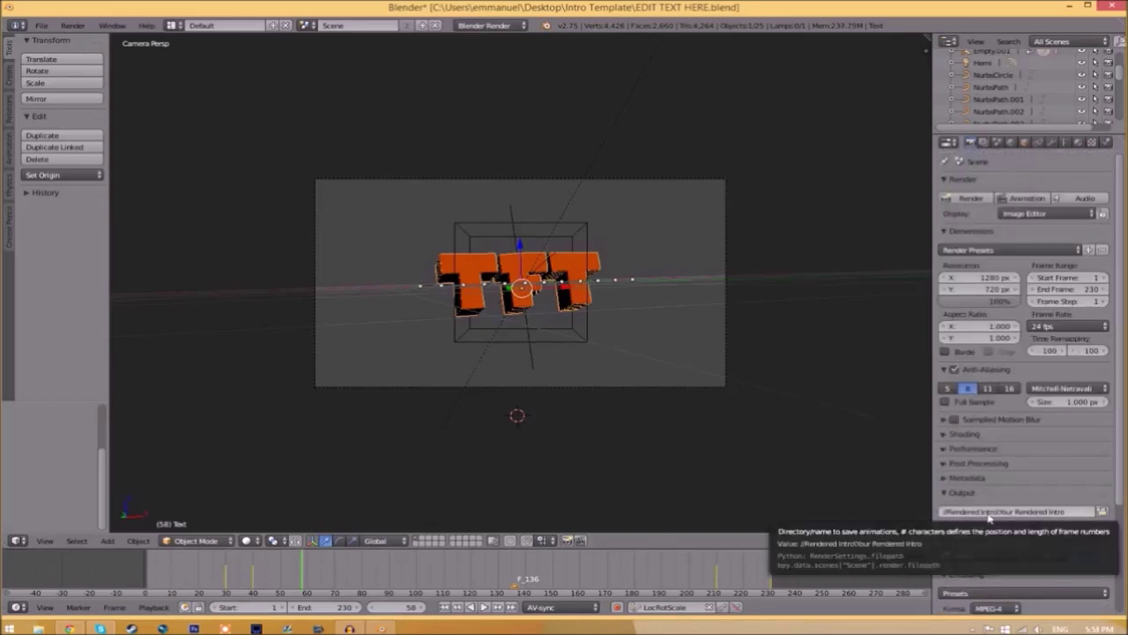
- Point the render output to the Rendered Intro folder with file name INTRO TEMPLATE
left_click(1101, 512)
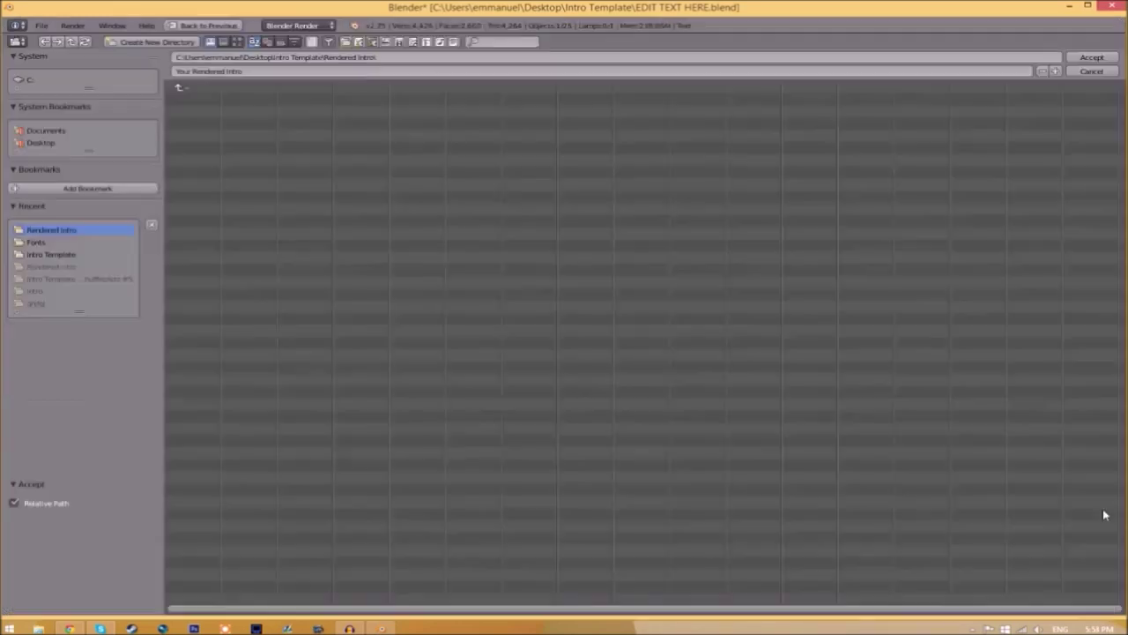
key("BackSpace")
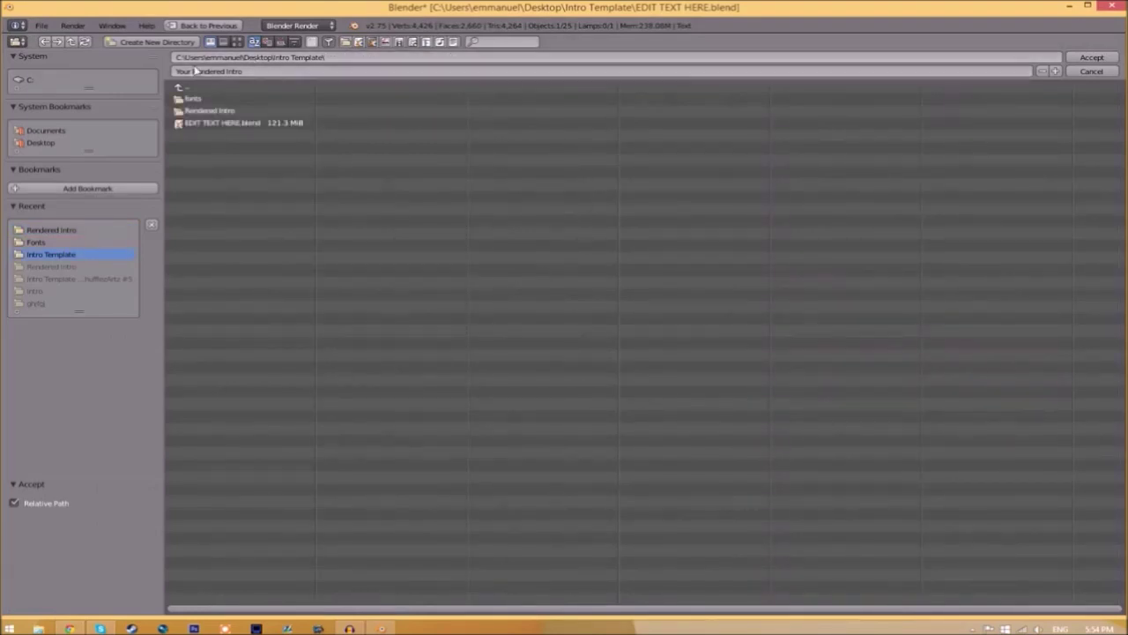
left_click(204, 112)
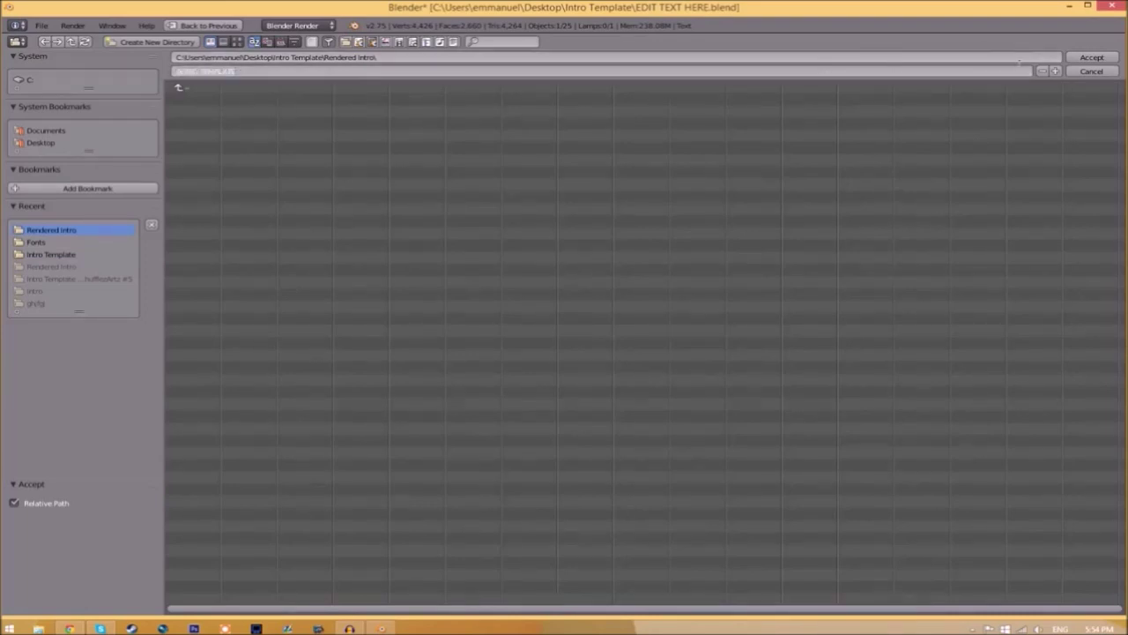
left_click(1095, 59)
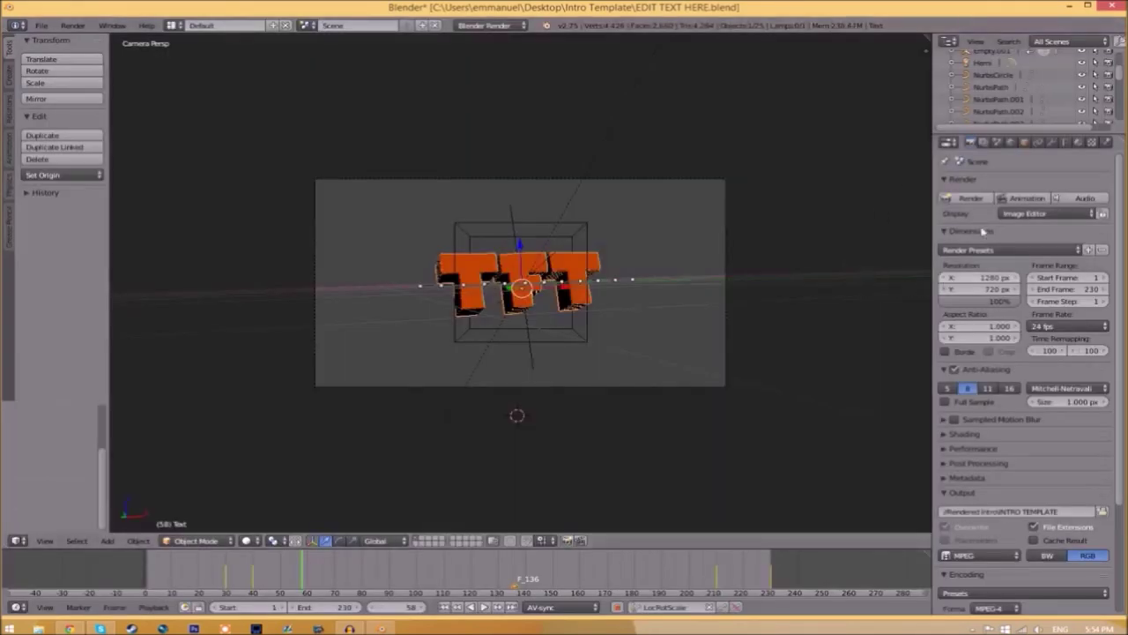
left_click(1101, 511)
left_click(1096, 59)
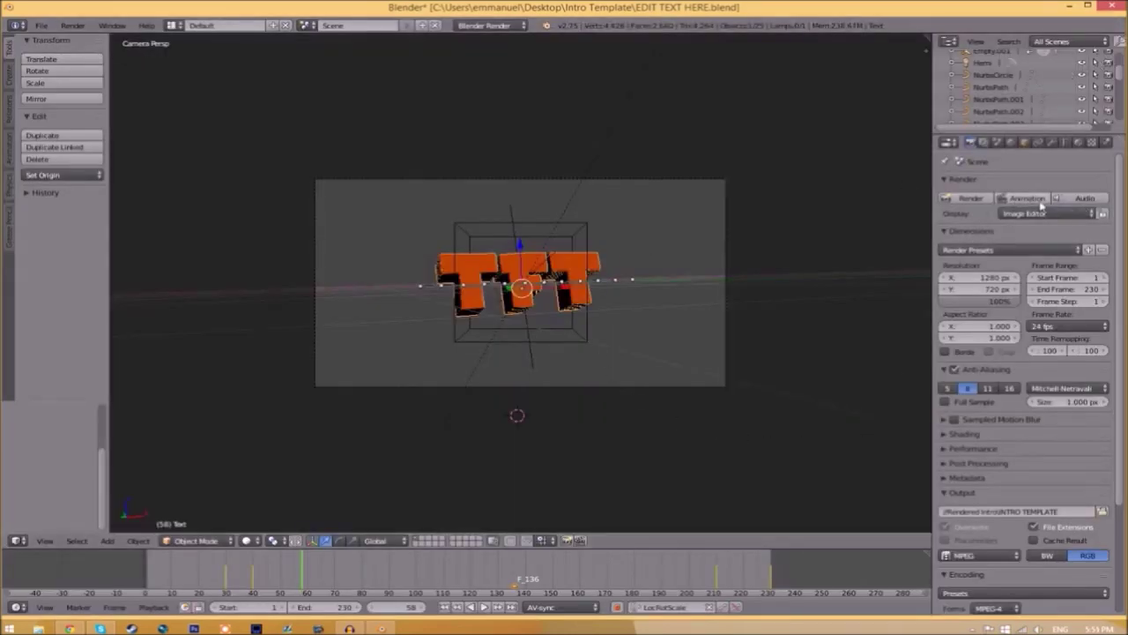
- Render the full animation to the MPEG-4 video file
left_click(73, 25)
left_click(81, 53)
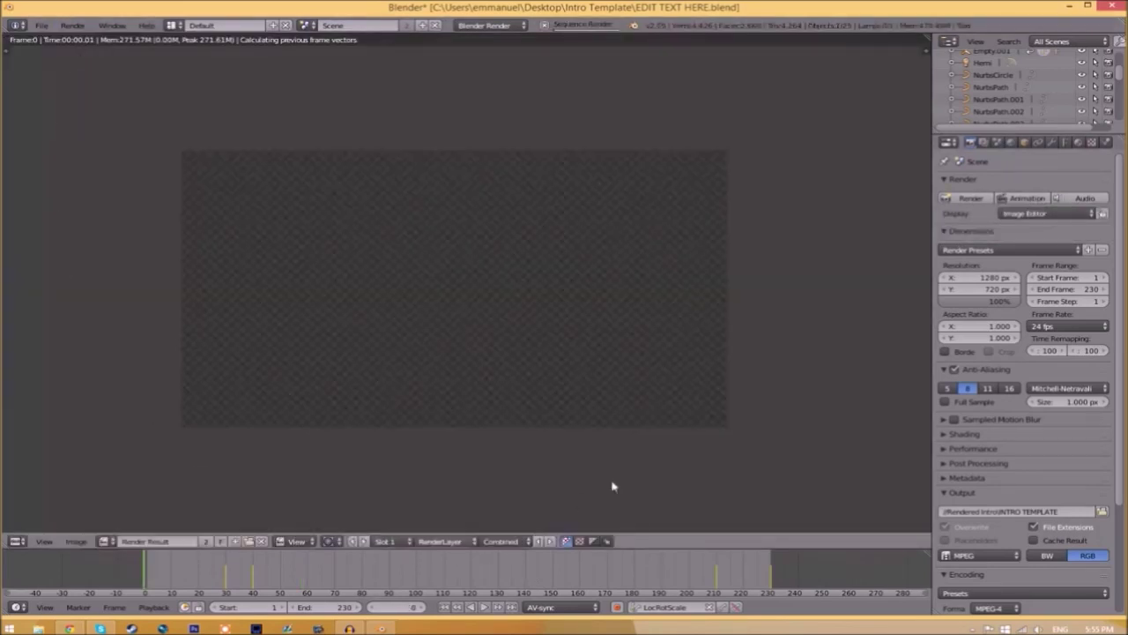